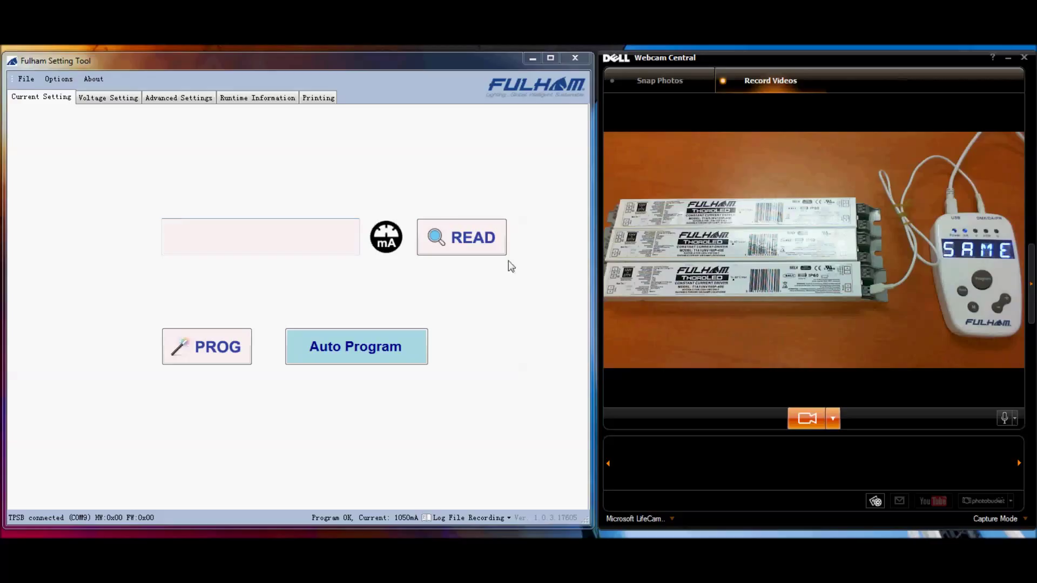
# Step: Read the connected driver's output setting, showing 1050 mA
pyautogui.click(489, 247)
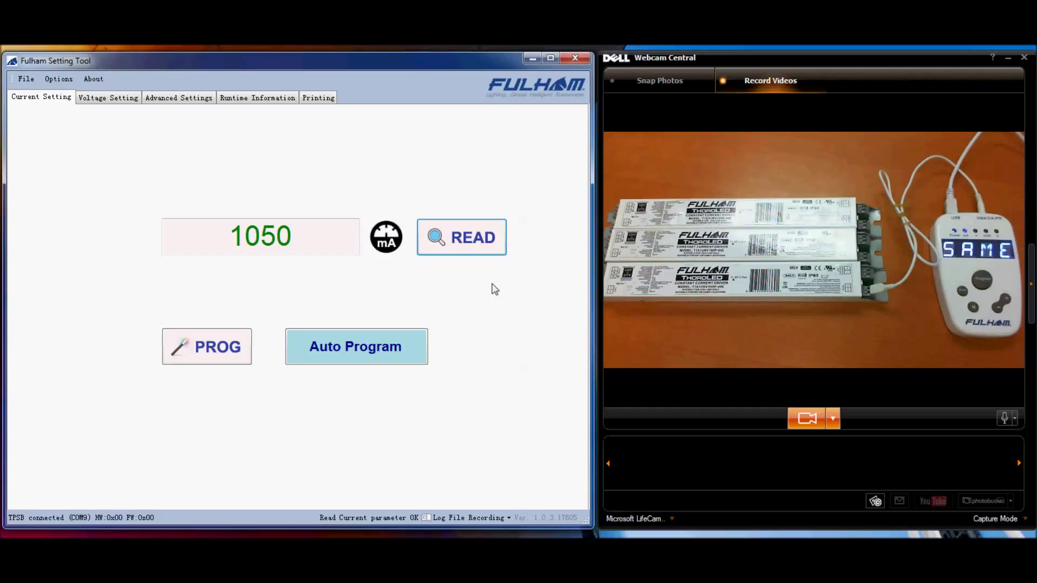
# Step: Replace the 1050 mA current with 950 mA and program the driver
pyautogui.moveTo(293, 237); pyautogui.dragTo(228, 232)
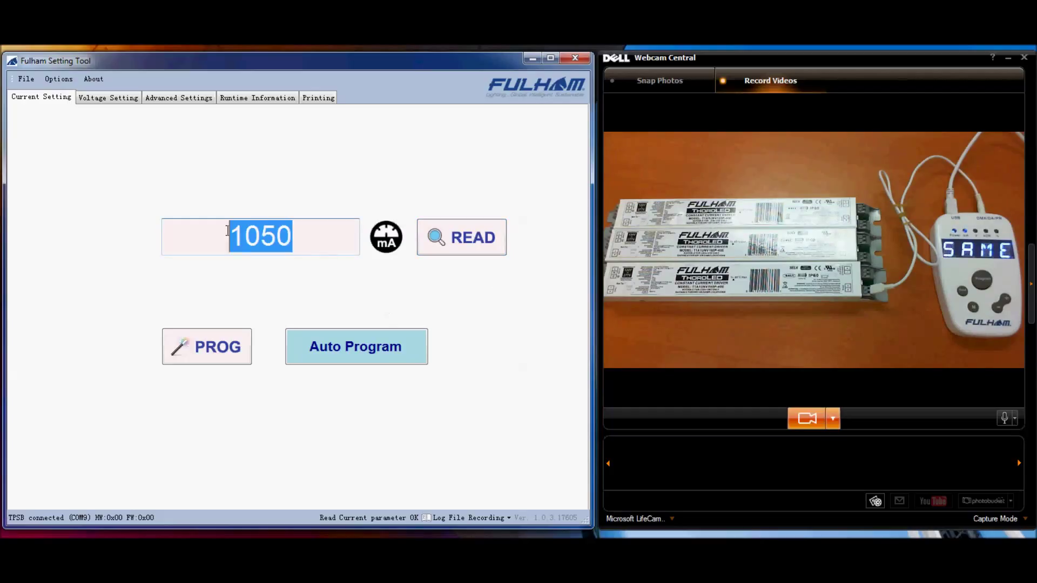
pyautogui.write('950')
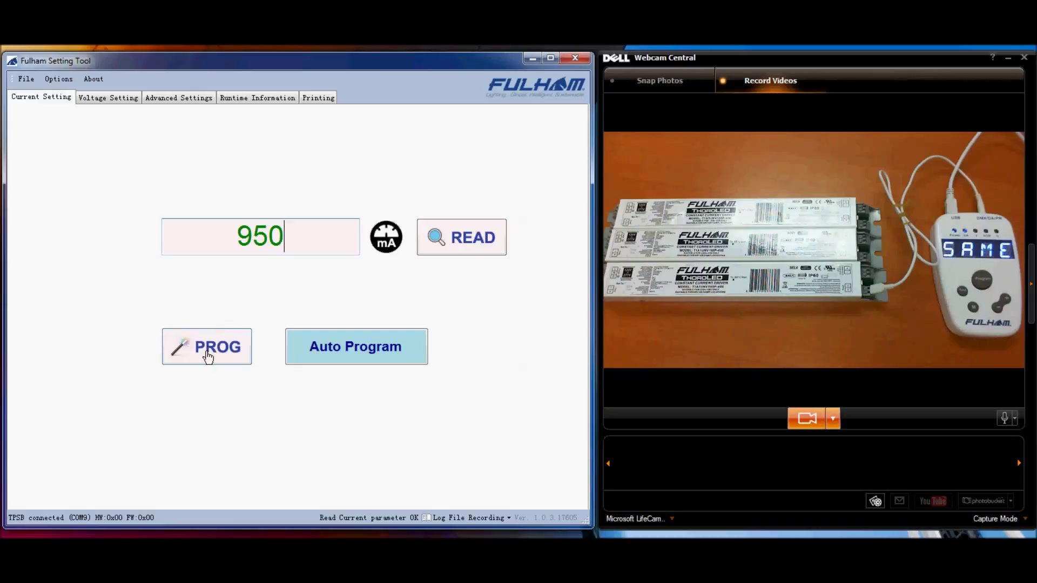
pyautogui.click(207, 355)
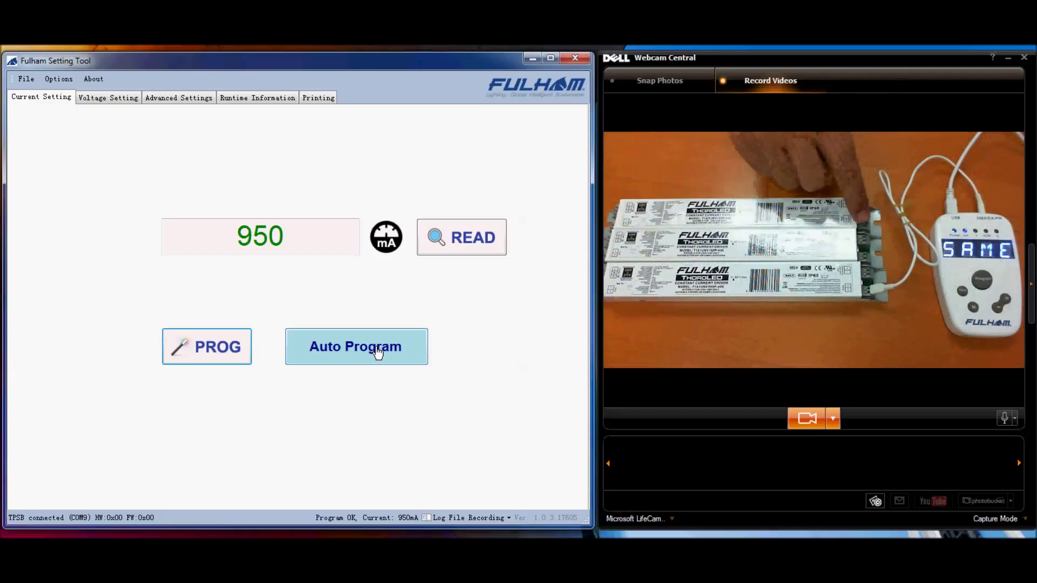
# Step: Start Auto Program mode to program each swapped-in driver at 950 mA
pyautogui.click(376, 351)
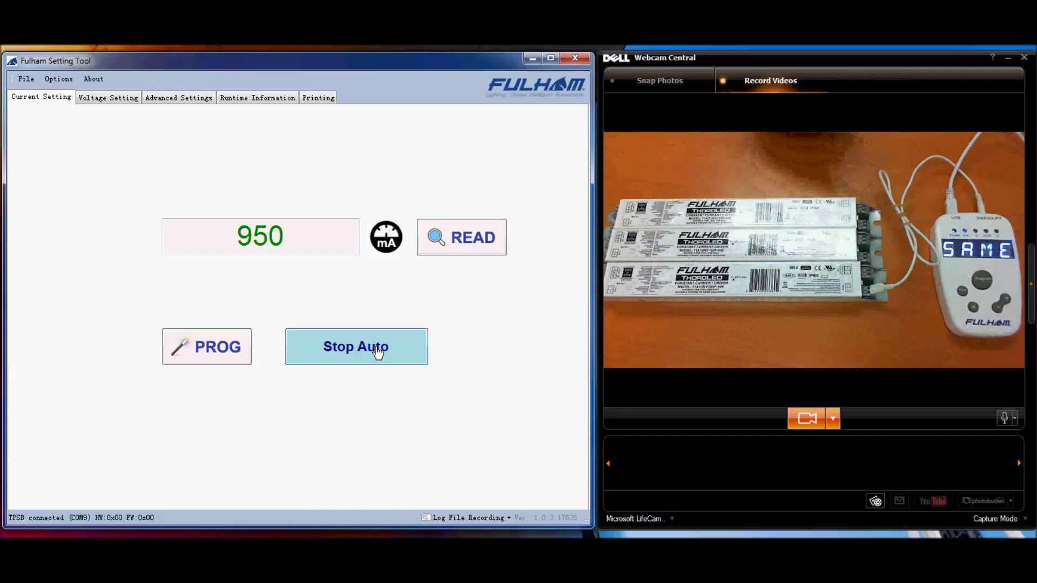